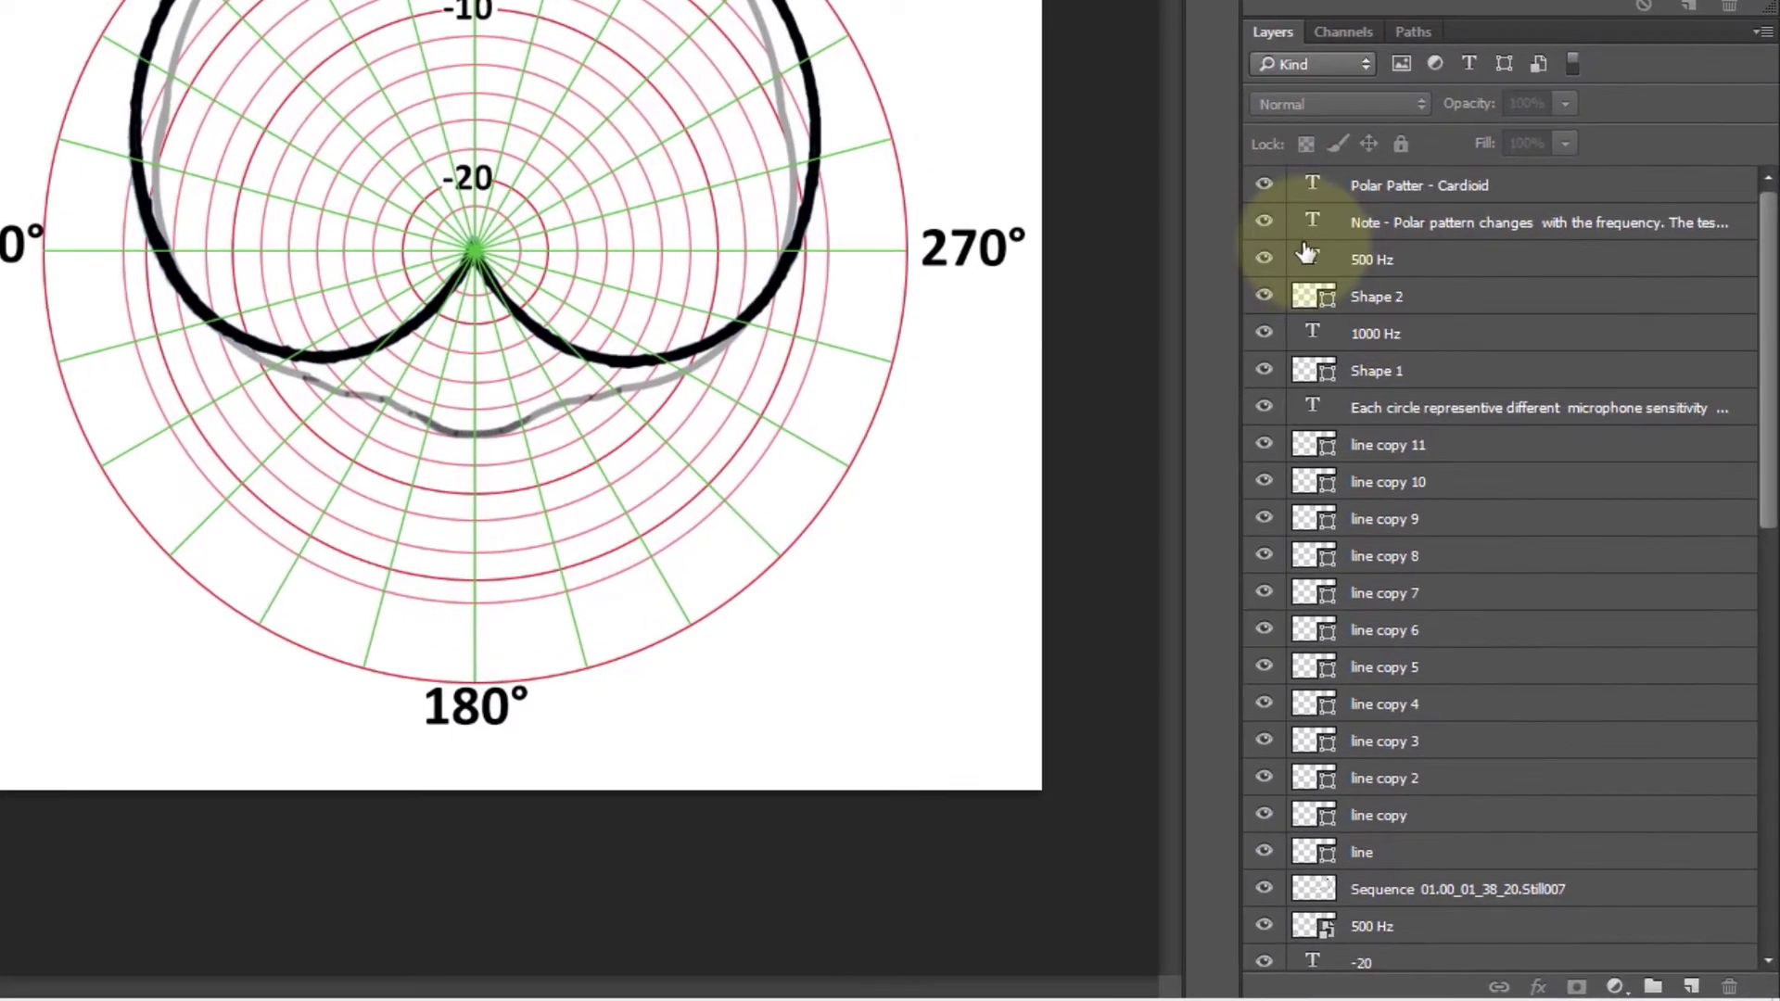
After briefly toggling the title and note layers, hide every layer from title through Background
left_click_drag(1263, 186, 1266, 229)
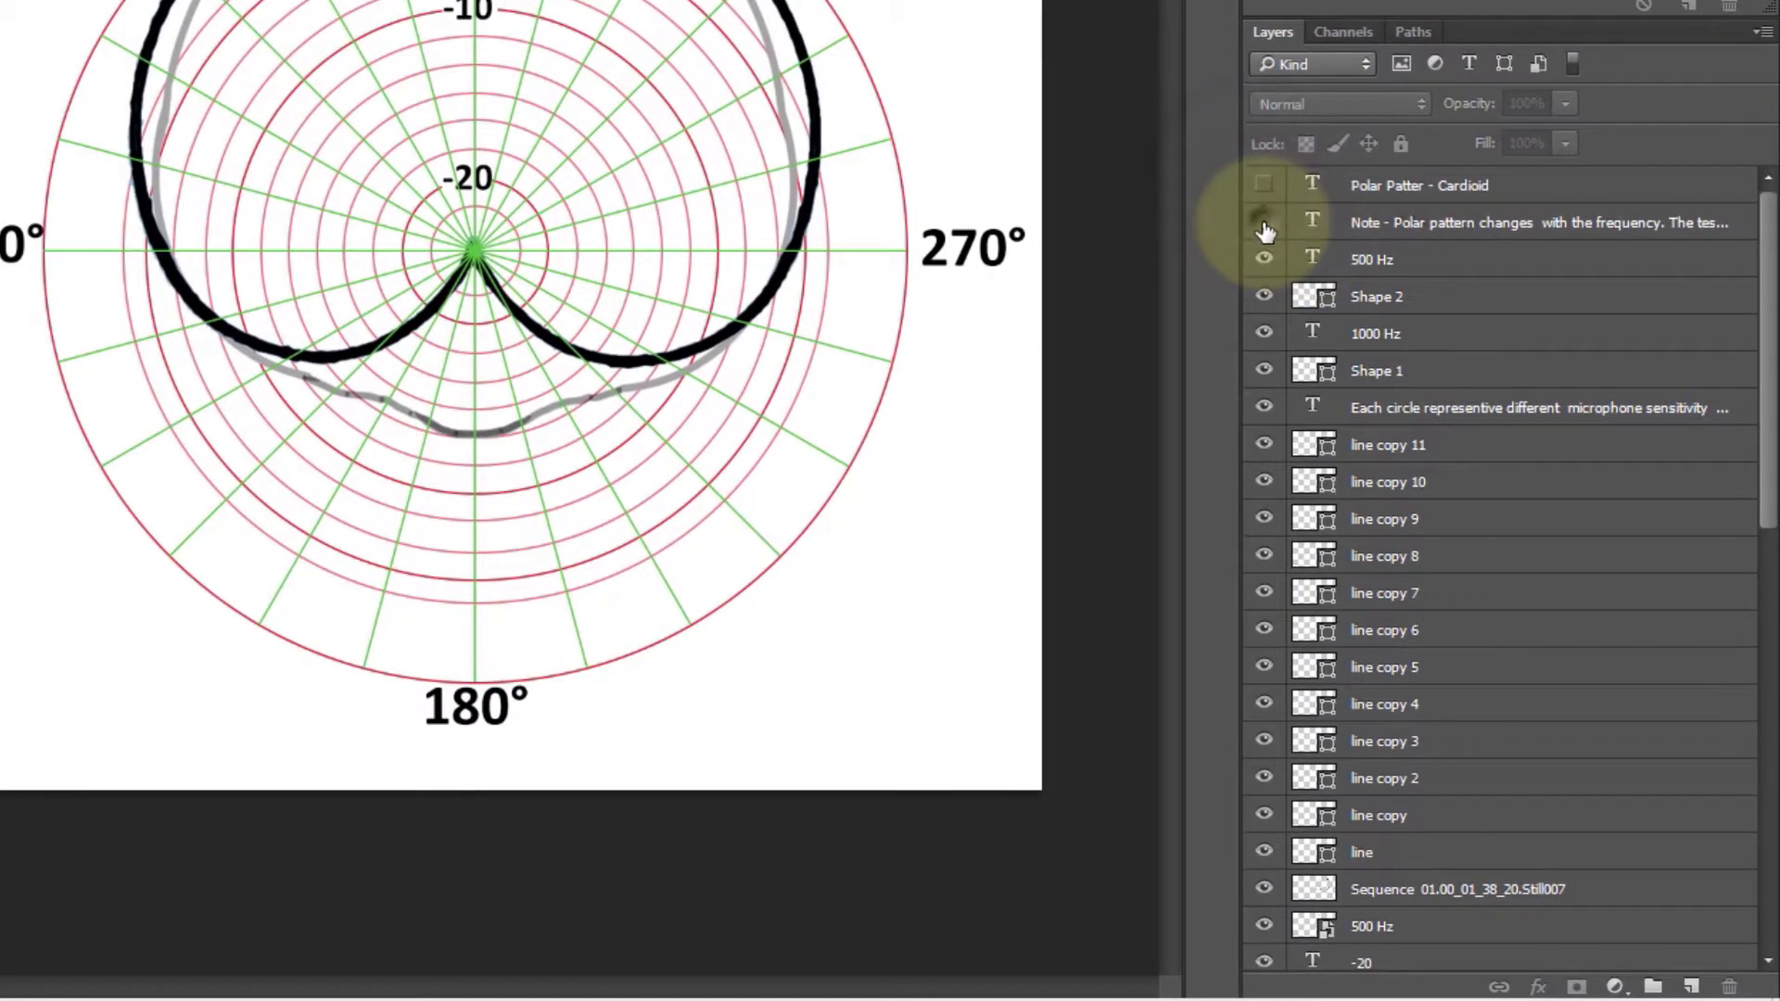
left_click_drag(1265, 225, 1264, 185)
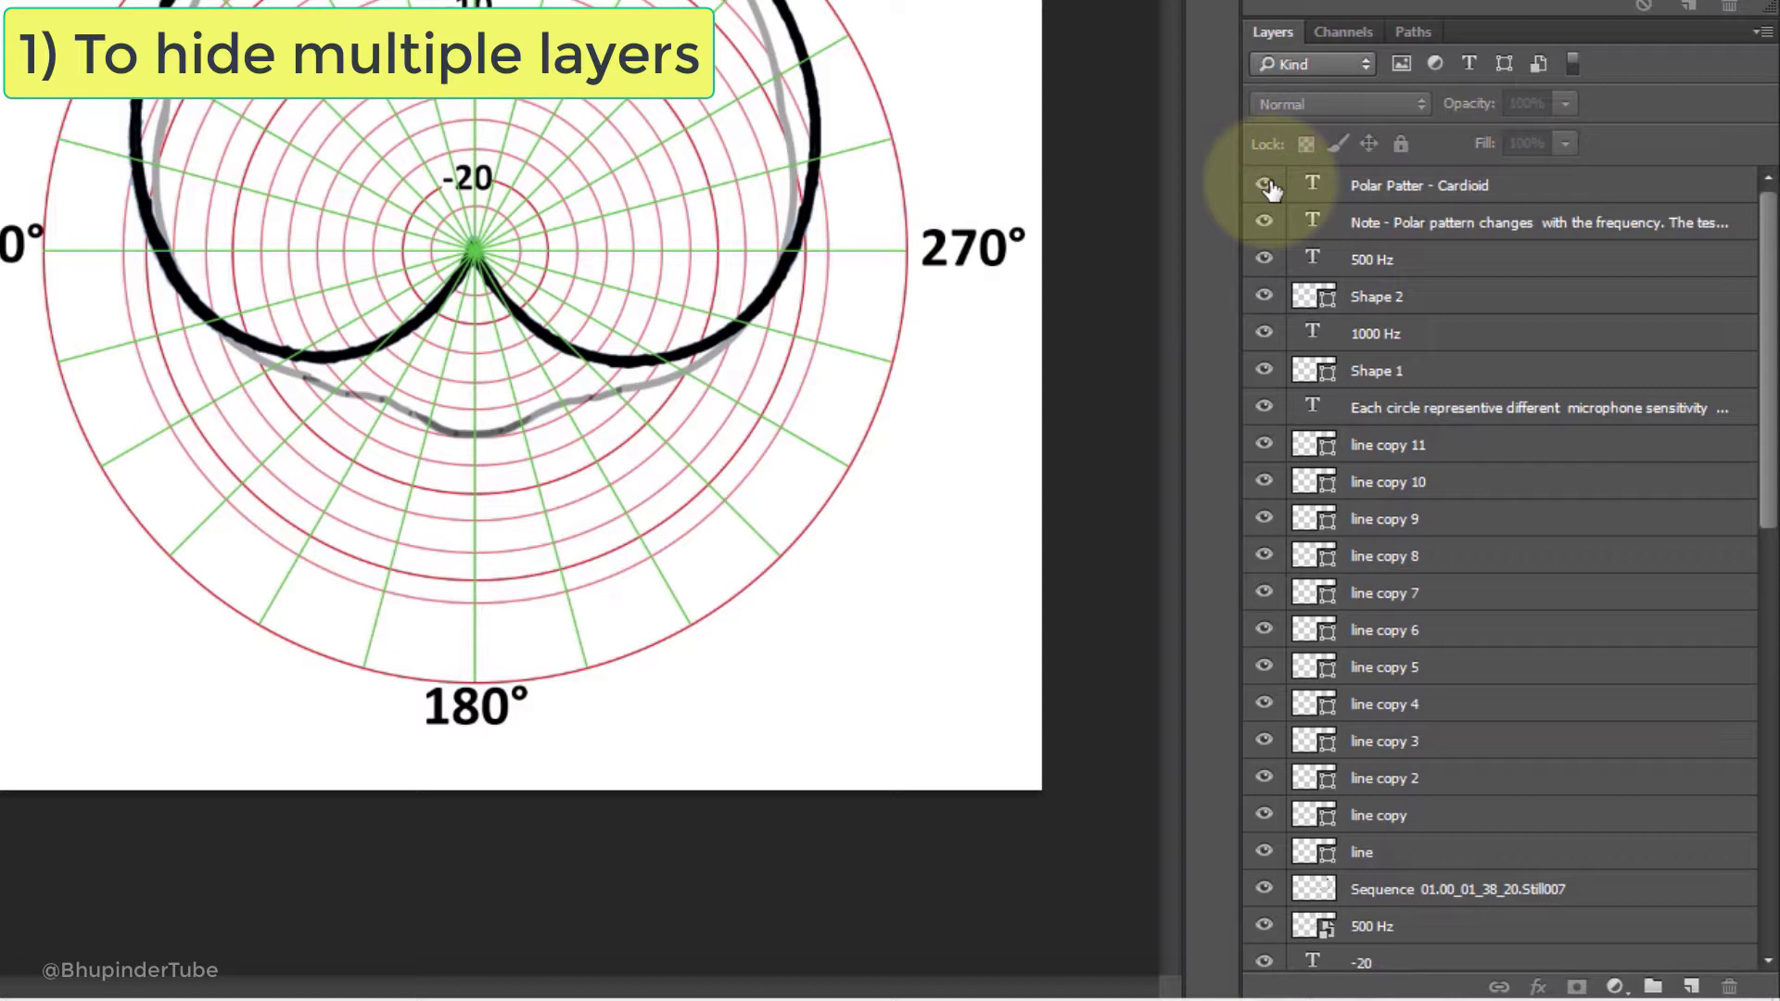
left_click_drag(1265, 184, 1265, 487)
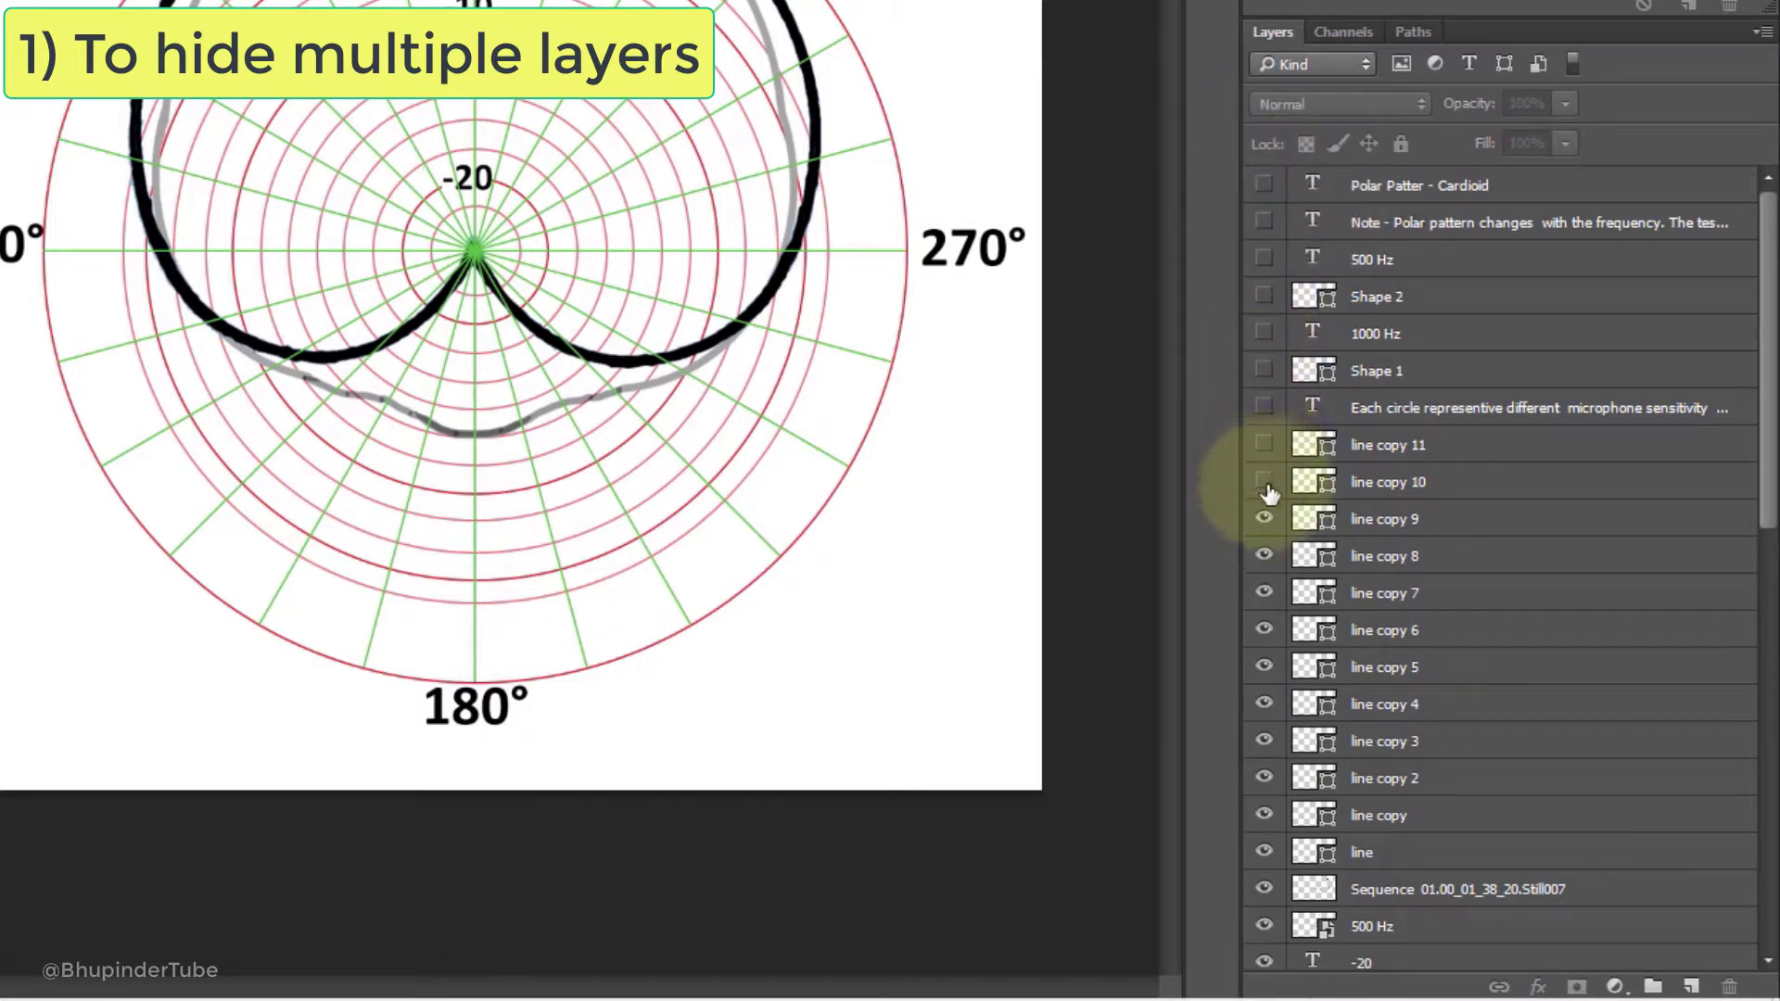
left_click_drag(1266, 490, 1277, 990)
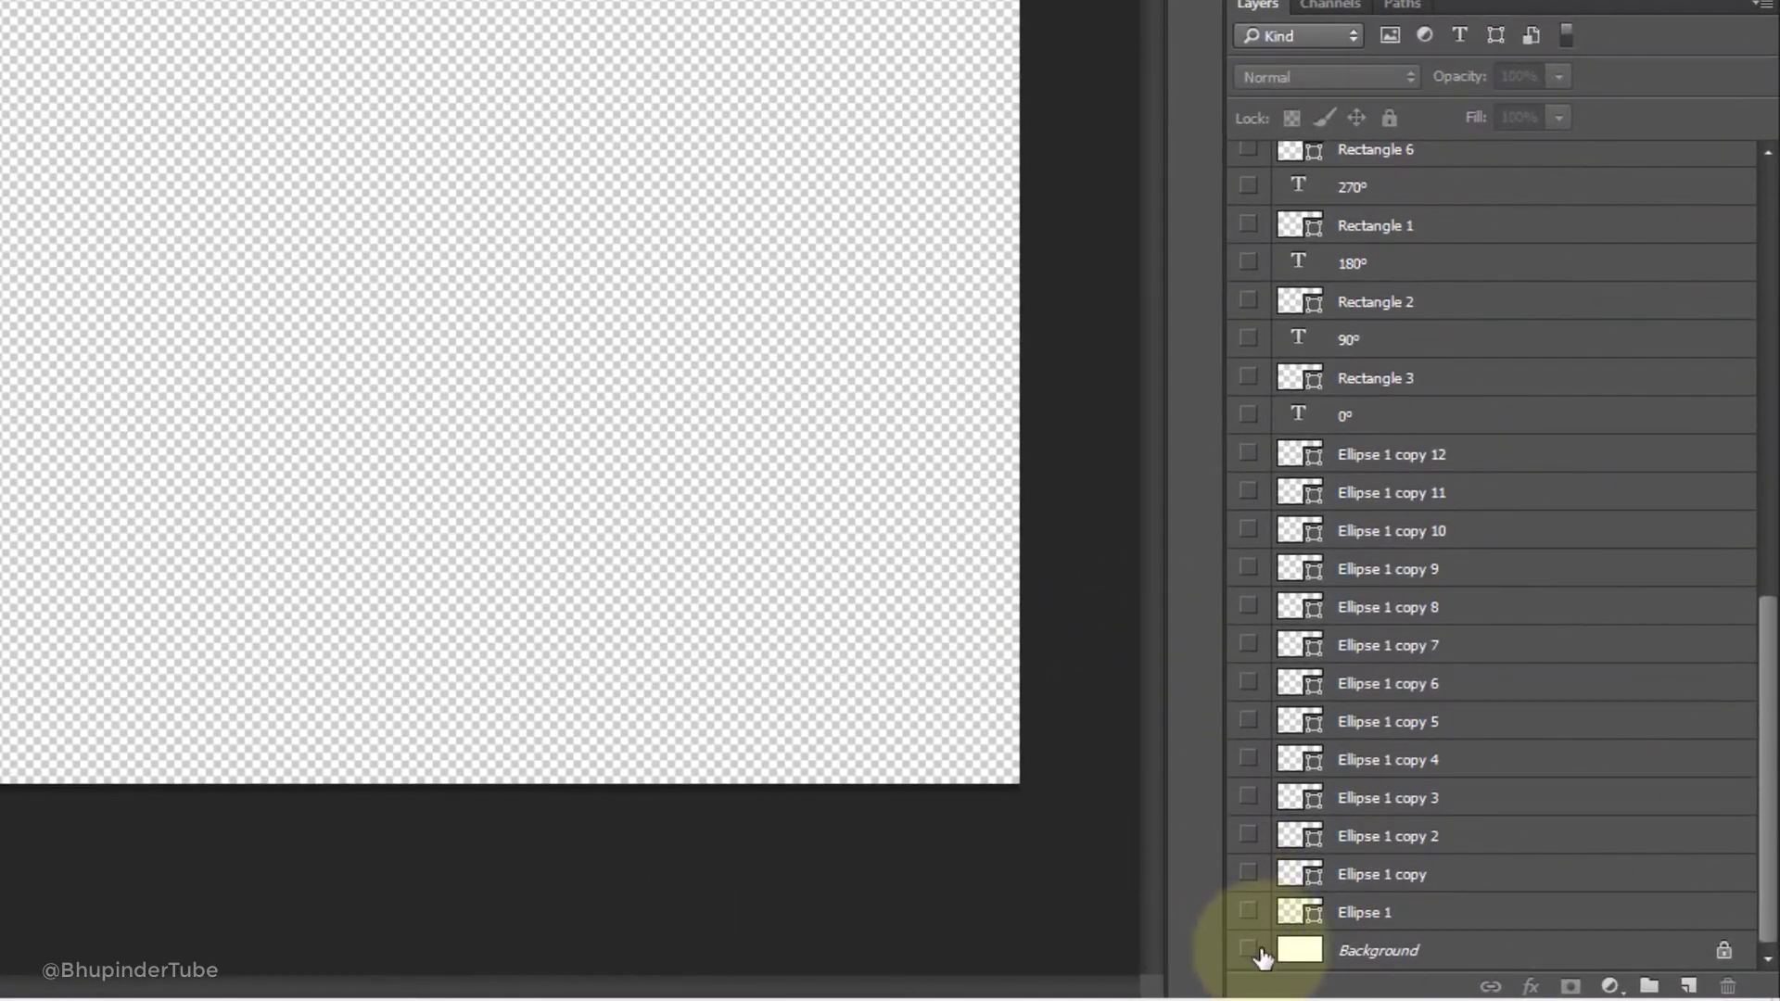
Turn visibility back on for every layer, from Background up to the top layer
left_click_drag(1255, 957, 1256, 120)
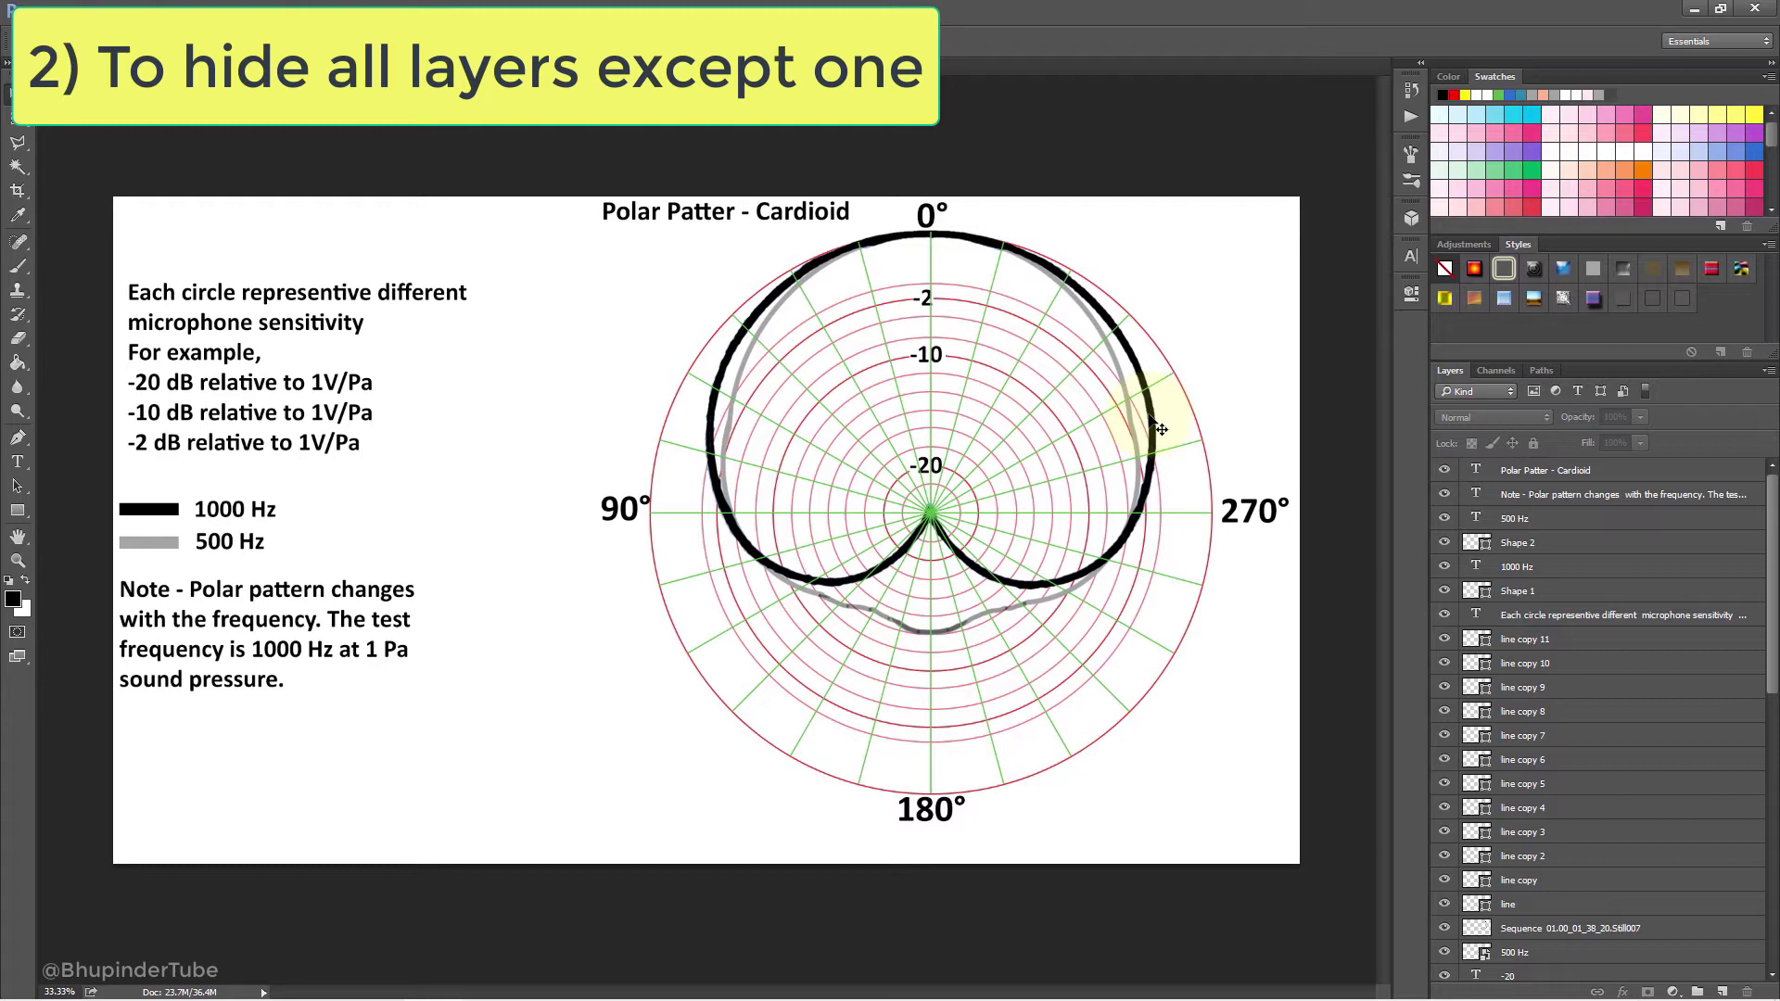
Make Sequence 01.00_01_38_20.Still007 the active layer, showing its transform bounds on the chart
left_click(1160, 428)
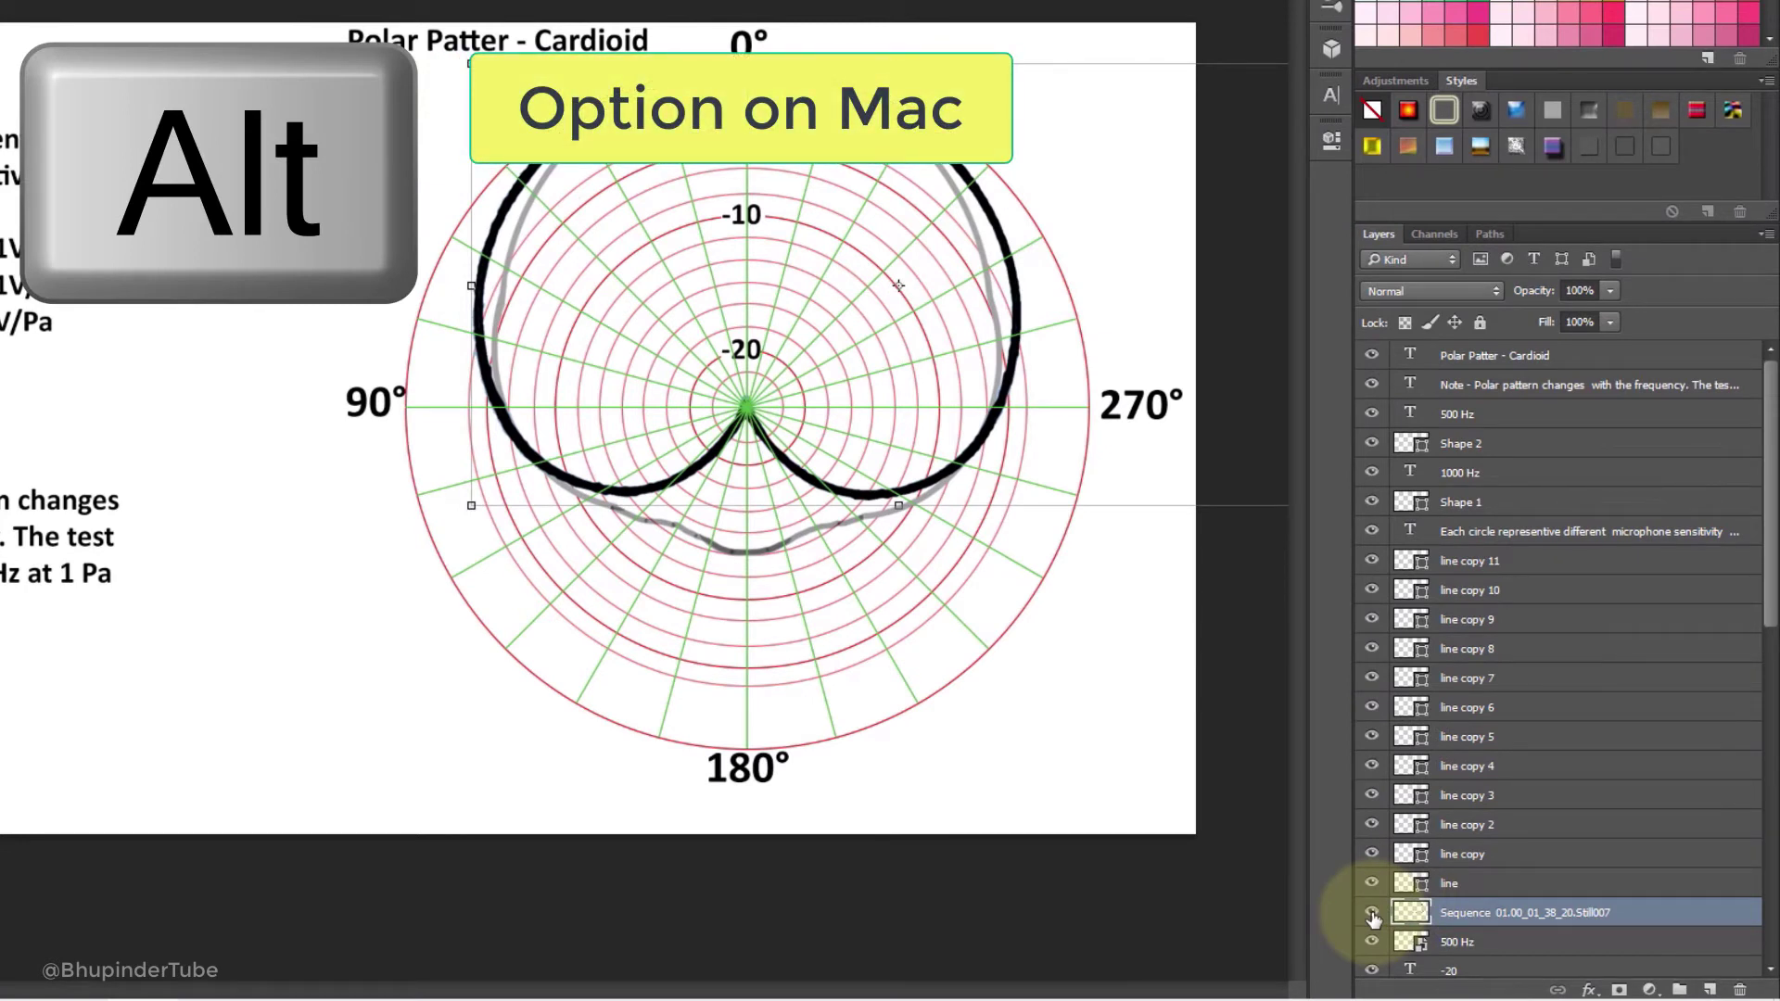
left_click(1372, 914, "alt")
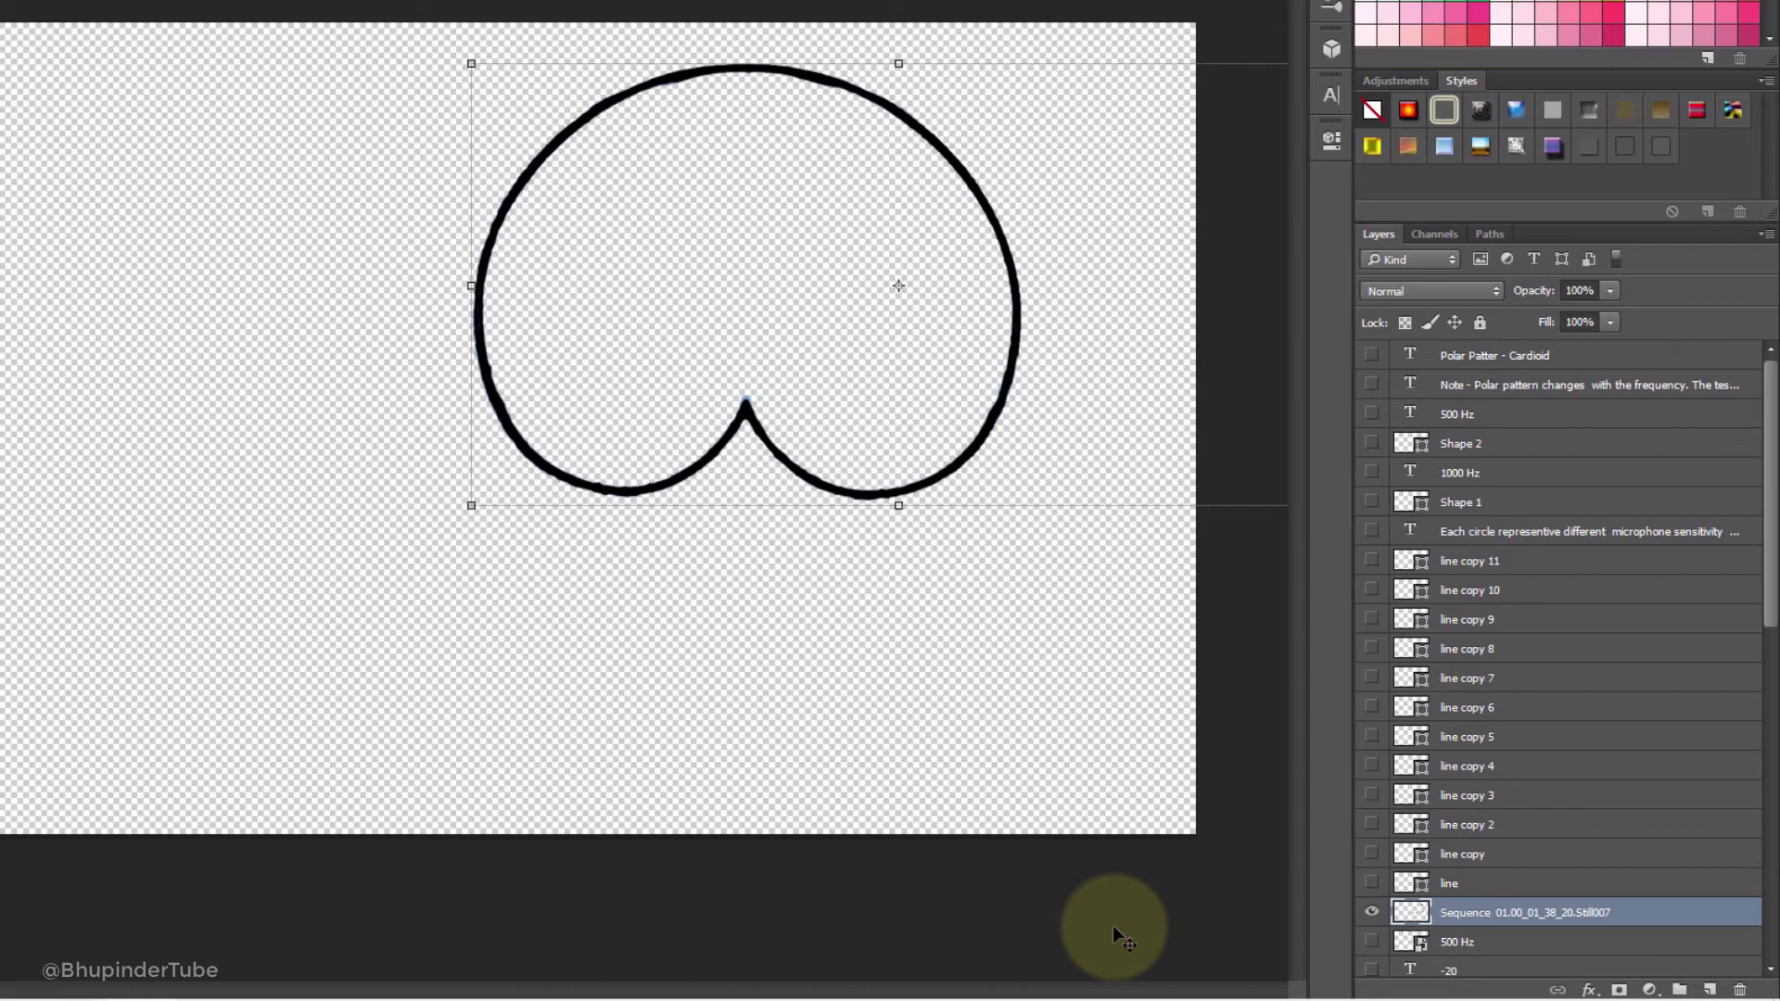
left_click(1370, 913, "alt")
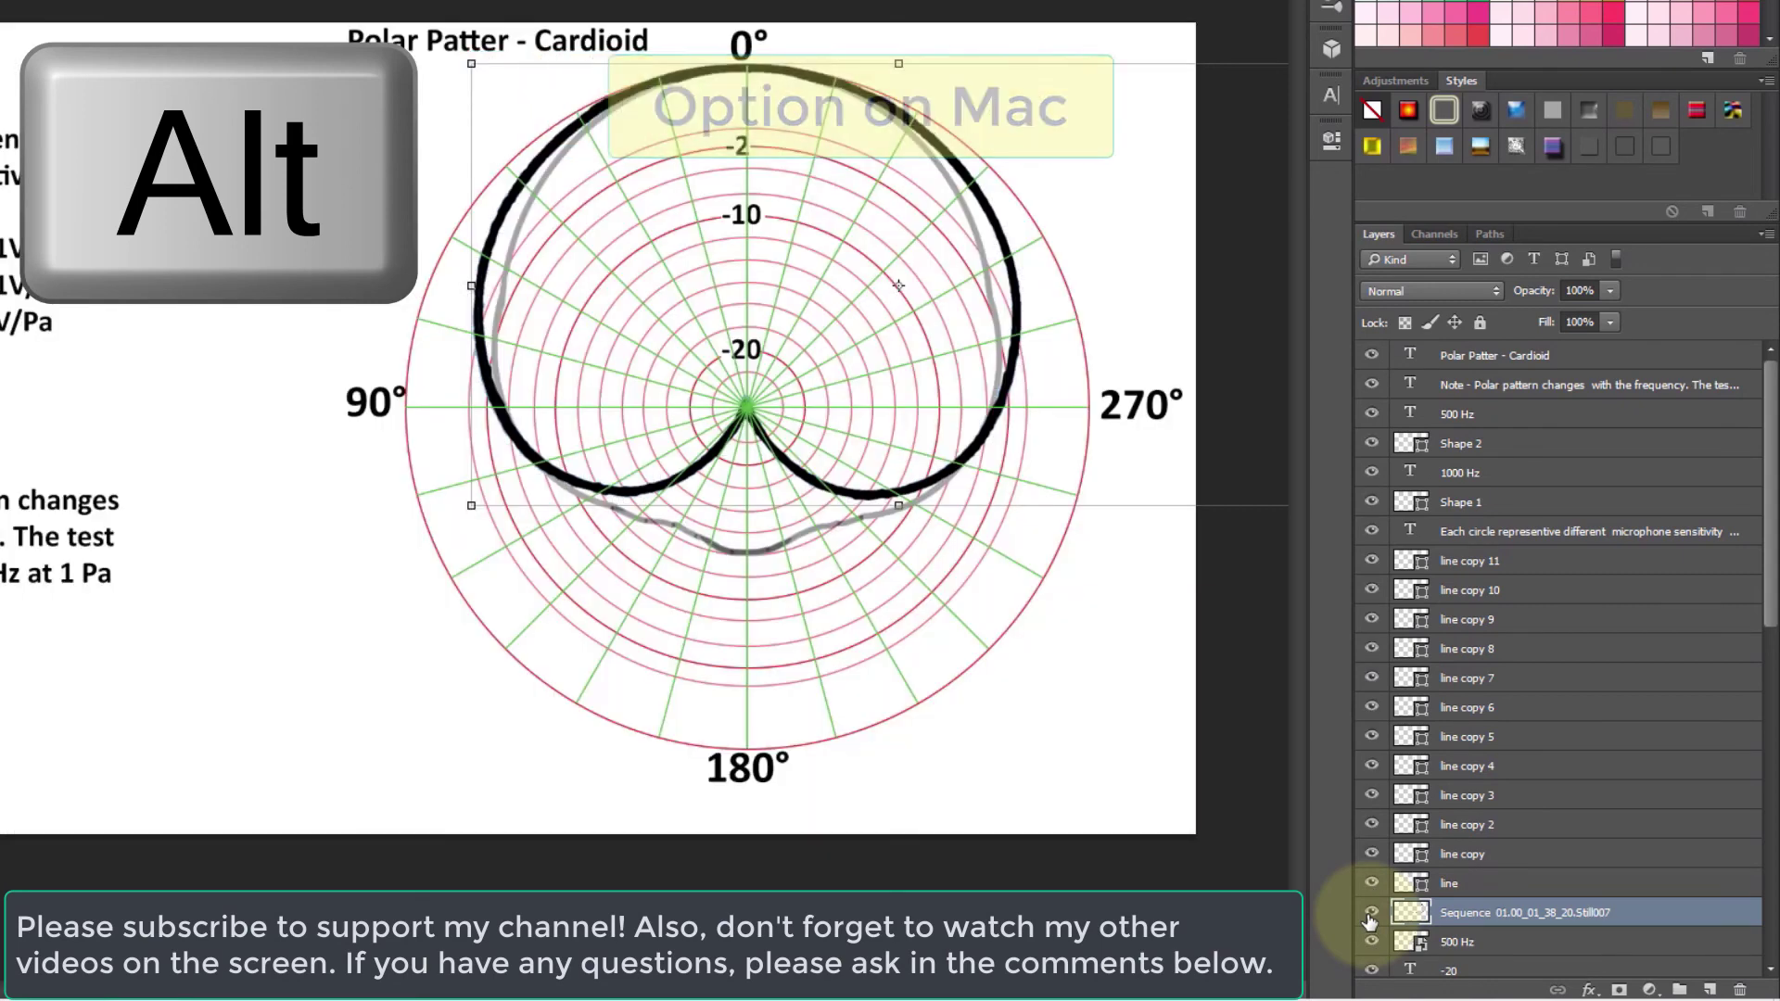